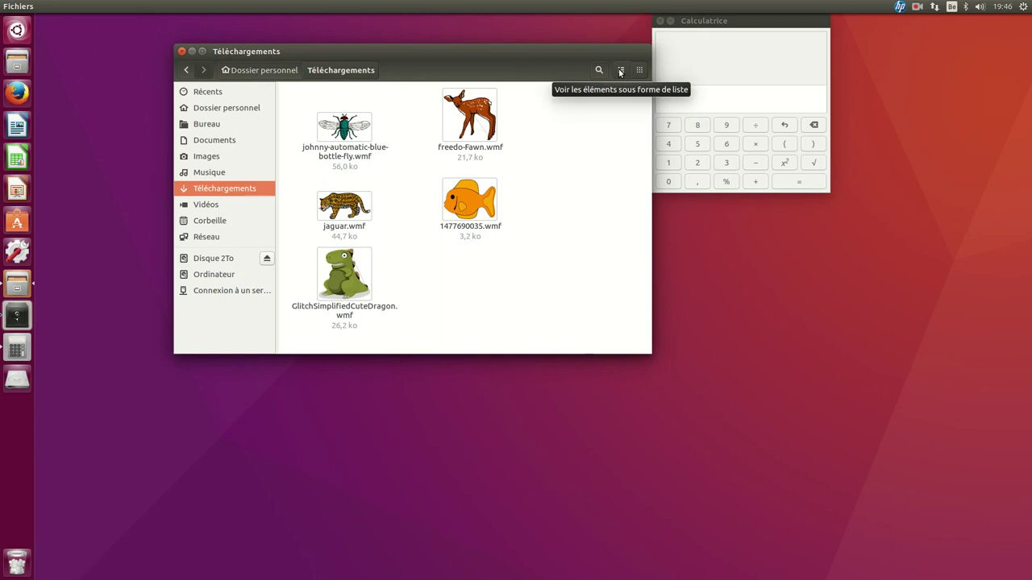
Step: Show the Téléchargements folder as a list and select all its files at once, clearing the selection again
click(620, 73)
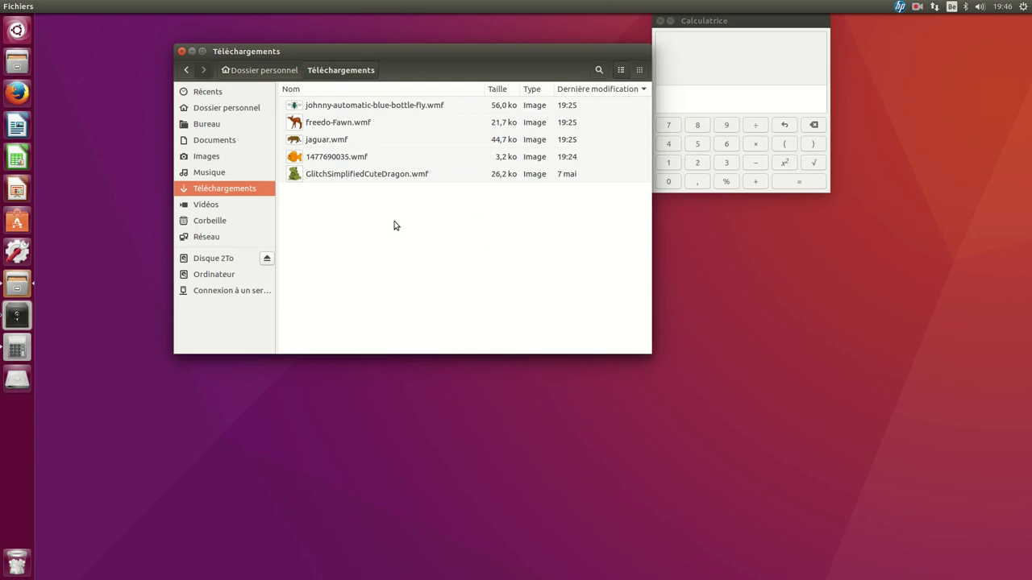
click(350, 108)
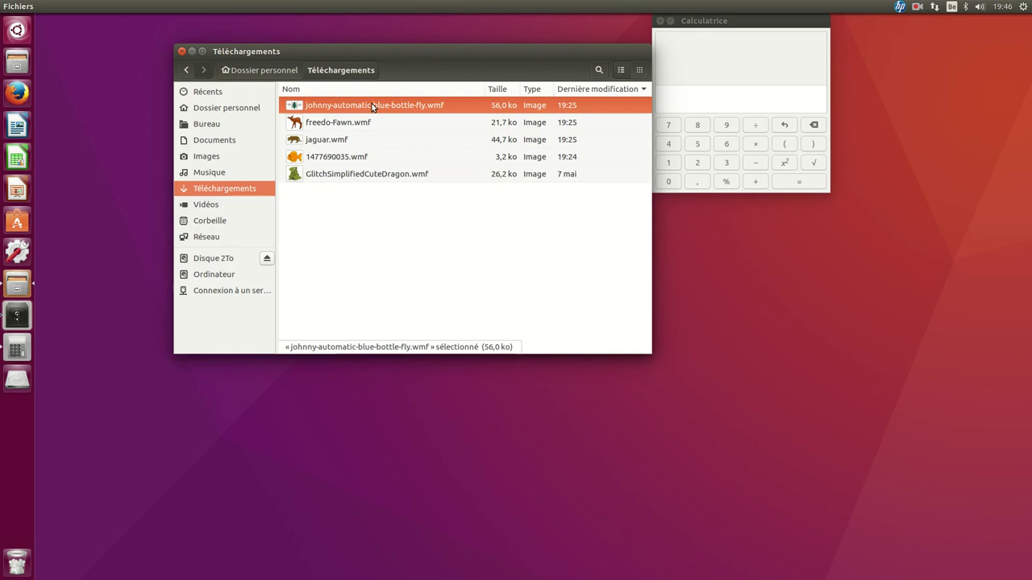
key(ctrl+a)
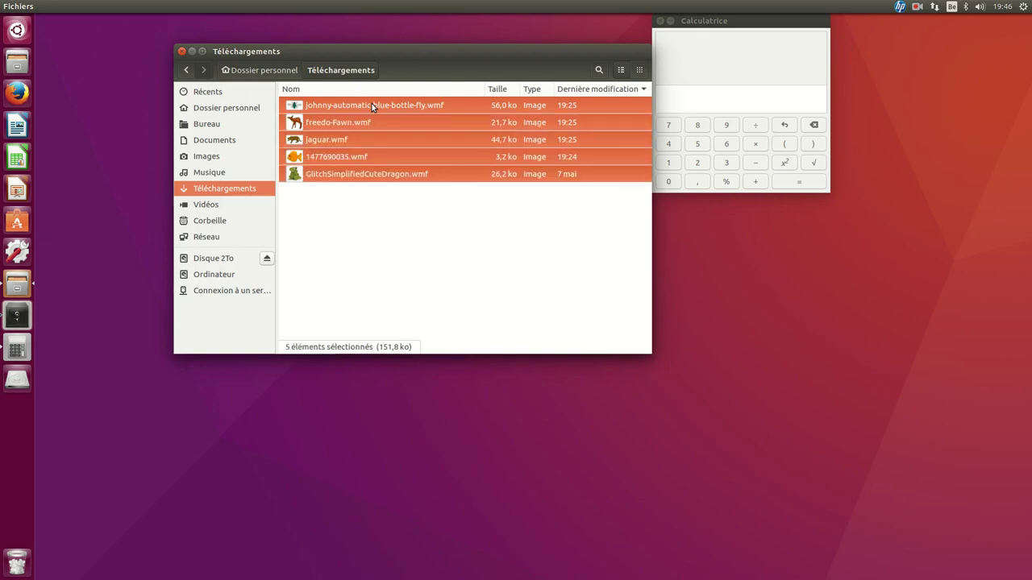
click(387, 240)
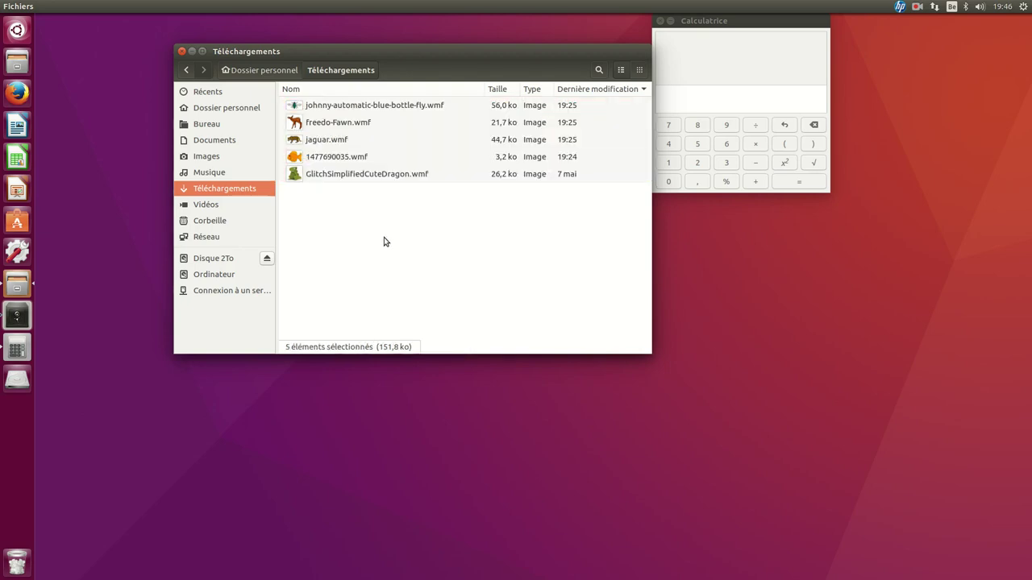
Step: Compress the five WMF images into a .zip archive named animaux in the Téléchargements folder
click(394, 107)
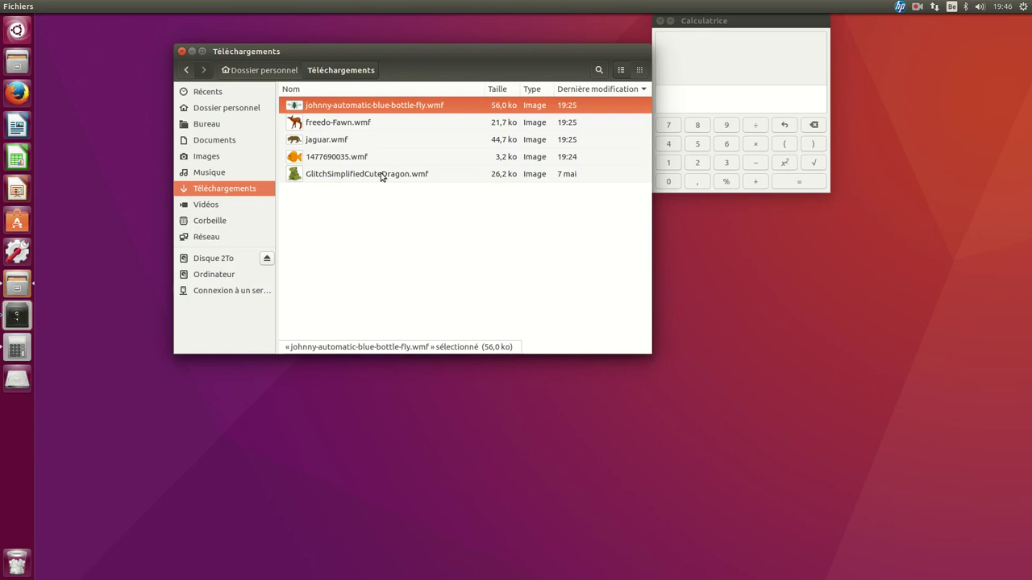
shift+click(382, 174)
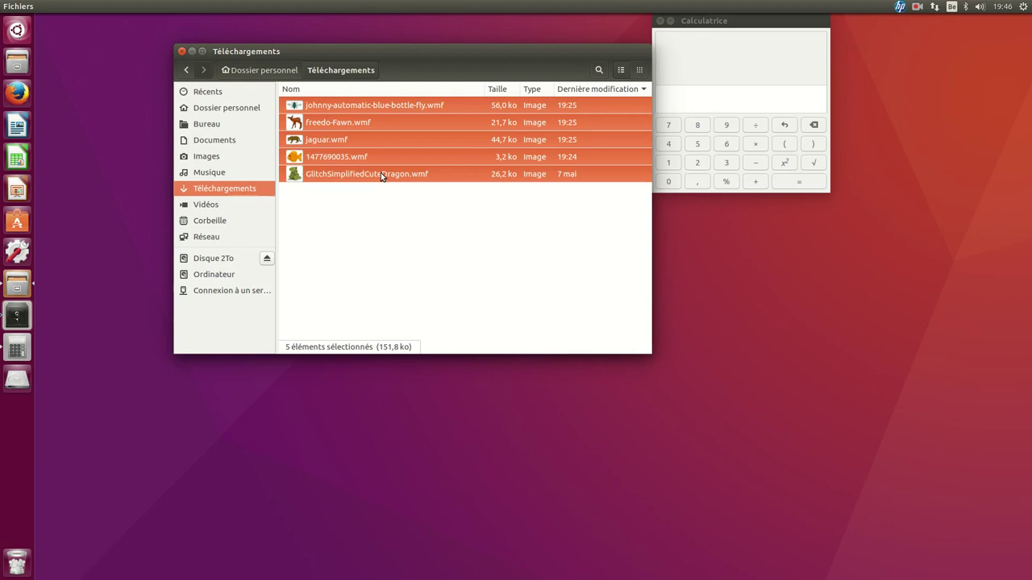
right_click(366, 134)
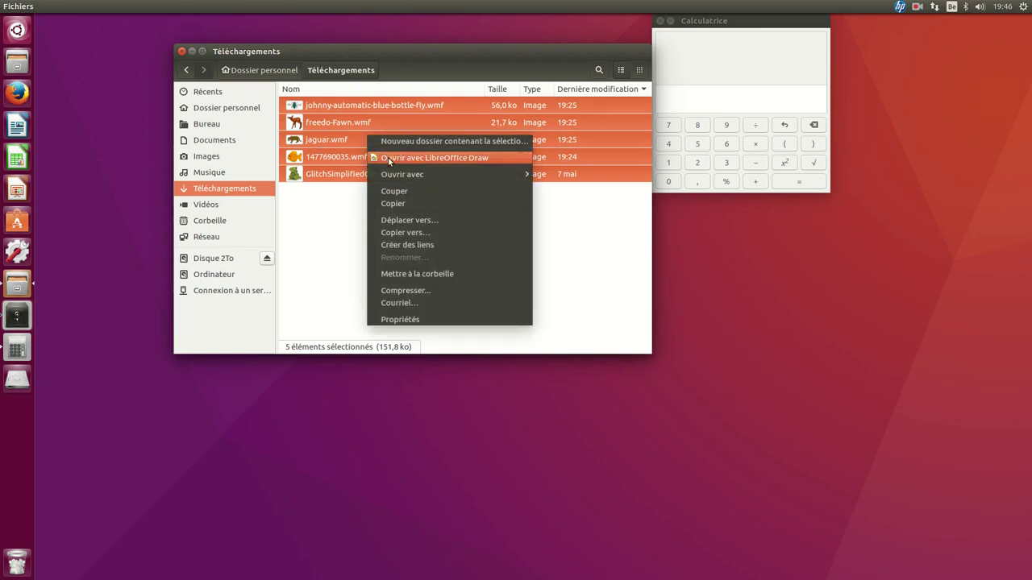
click(425, 292)
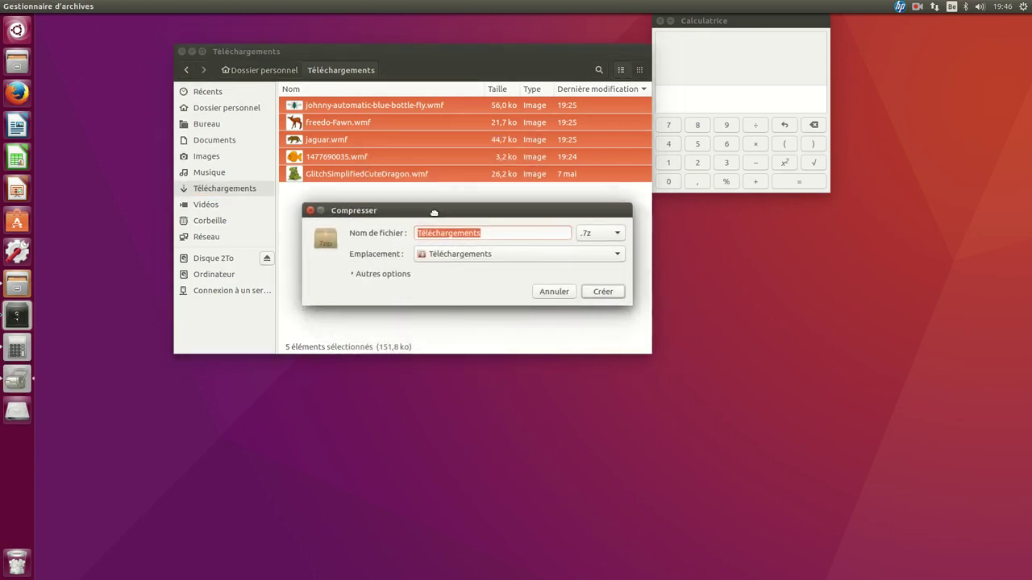
click(613, 230)
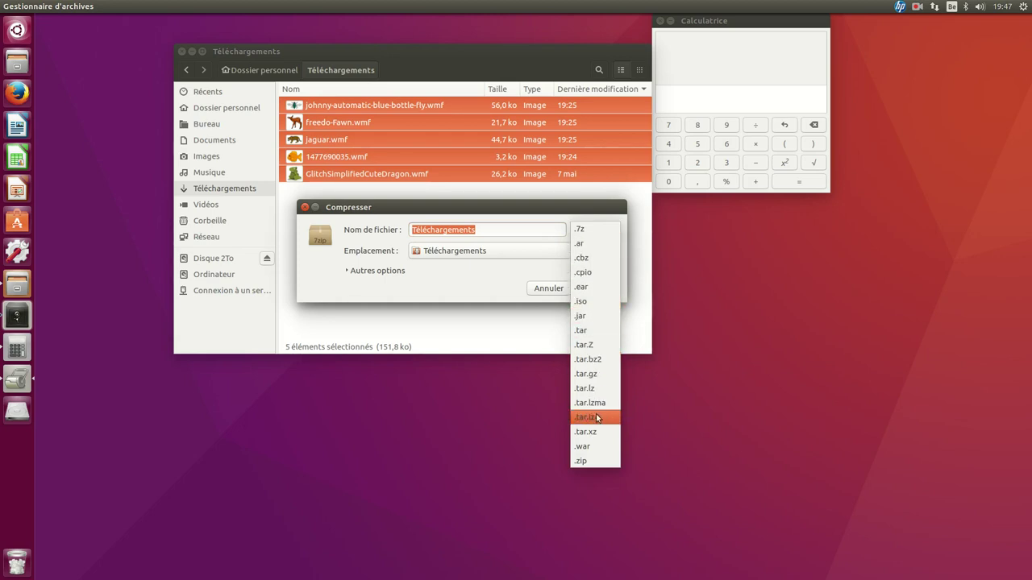
click(595, 460)
click(508, 231)
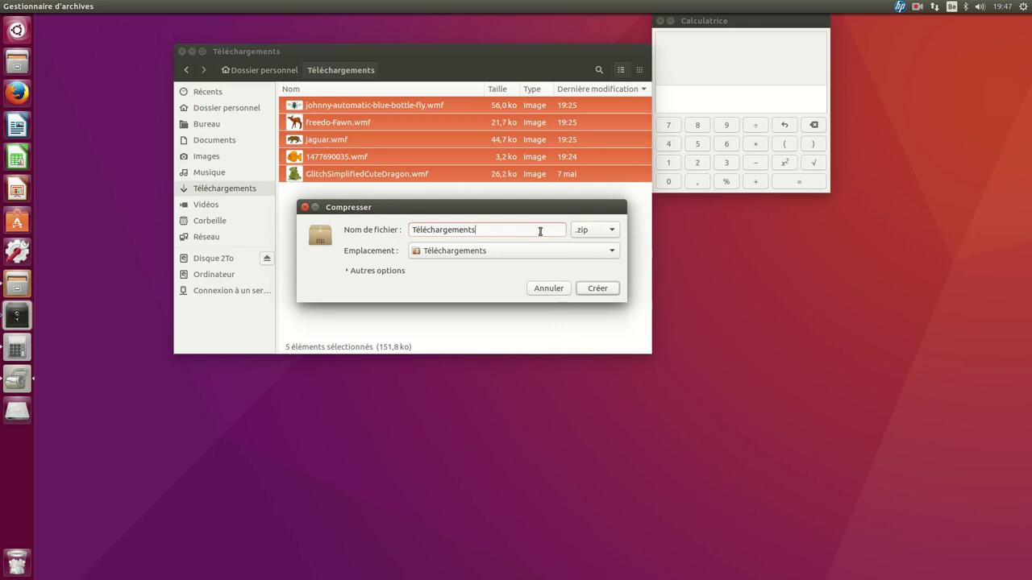
key(ctrl+a)
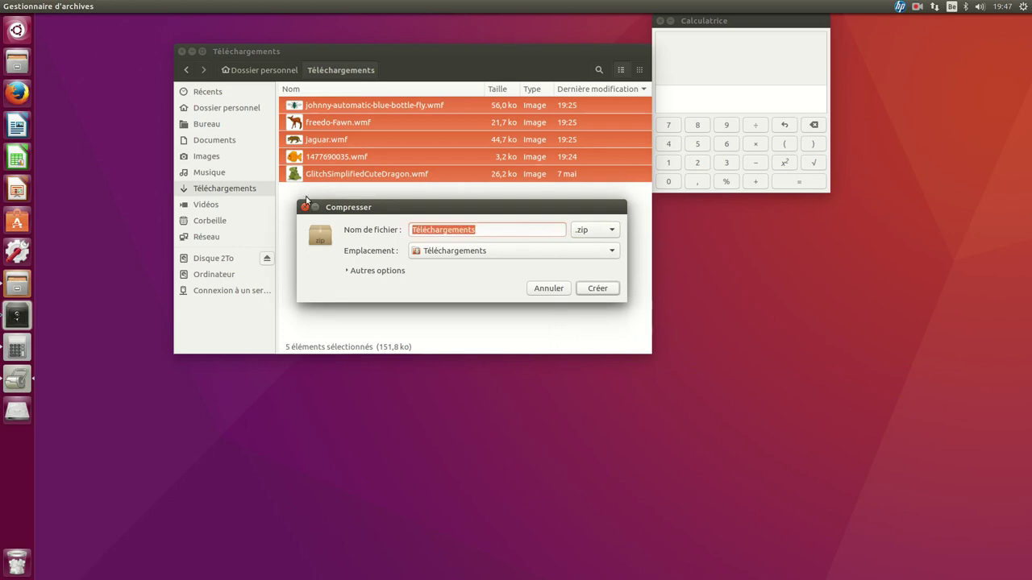
text(animaux)
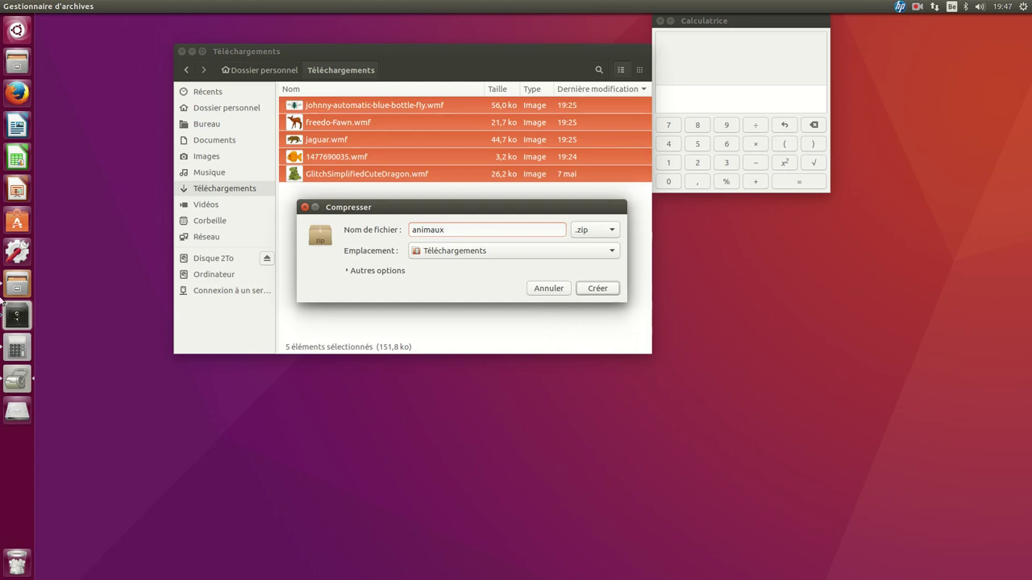
click(597, 289)
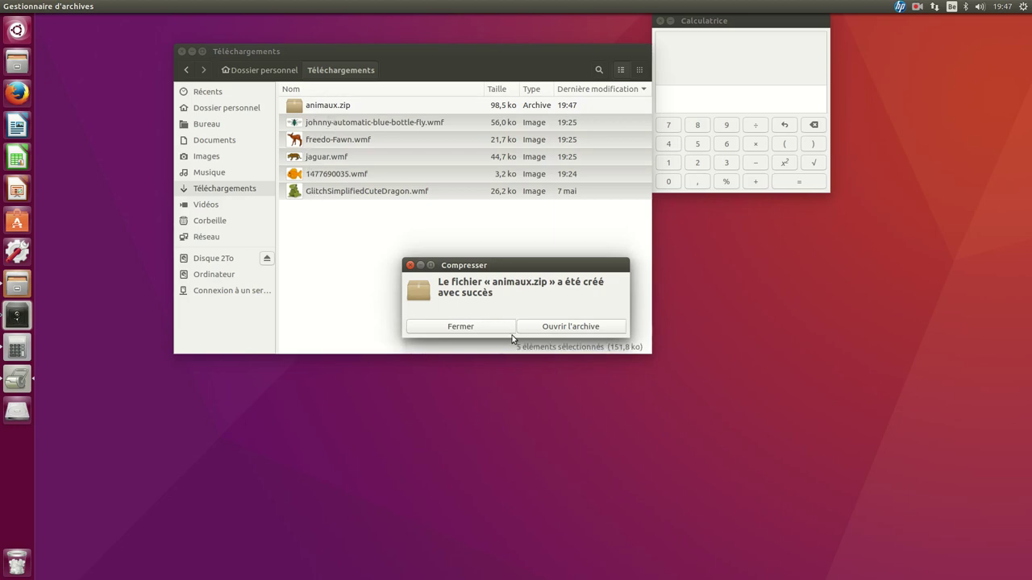
Step: Open the new animaux.zip archive, view freedo-Fawn.wmf from inside it, and close the image and the archive
click(570, 326)
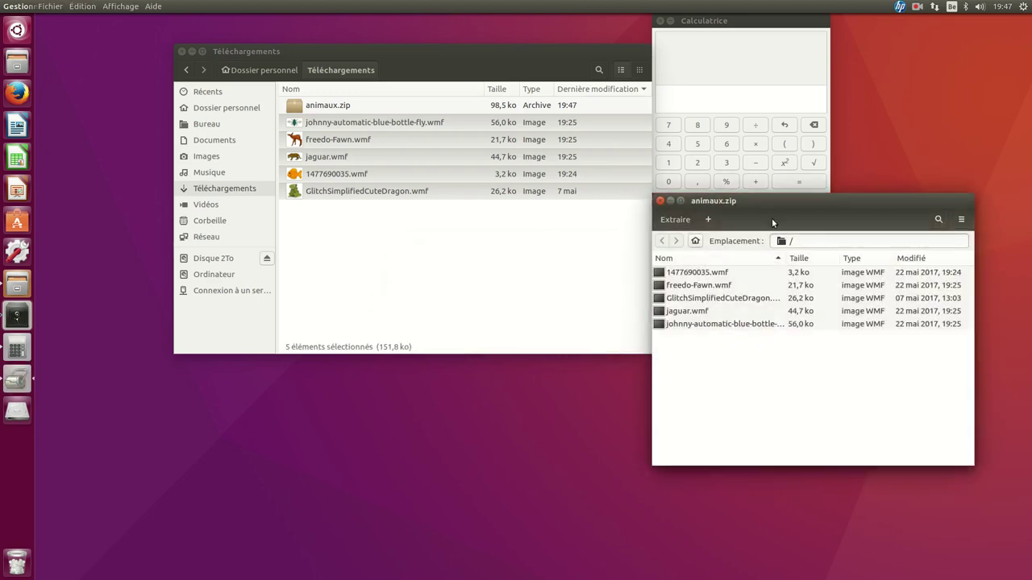
drag(774, 197, 730, 54)
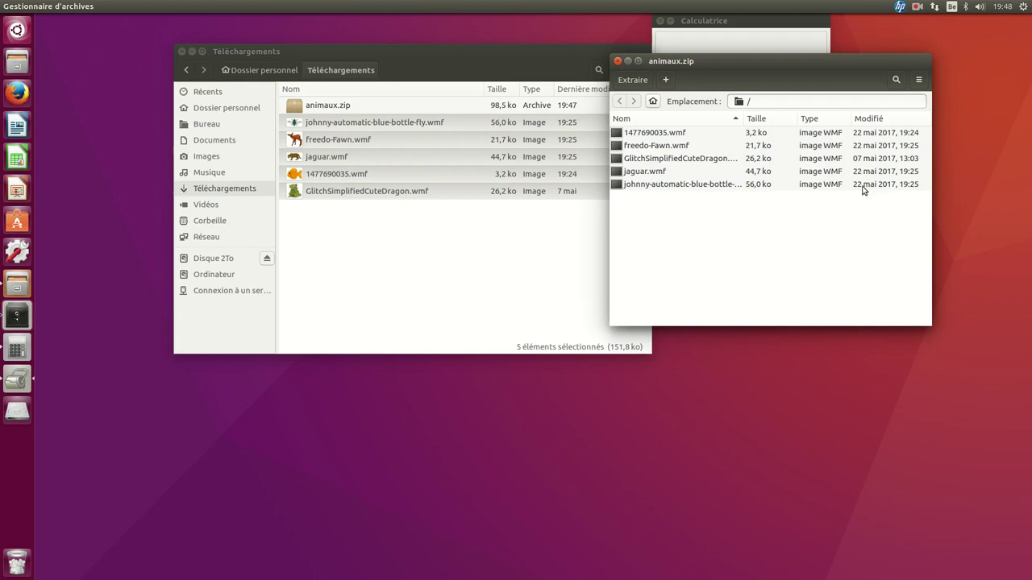
click(661, 148)
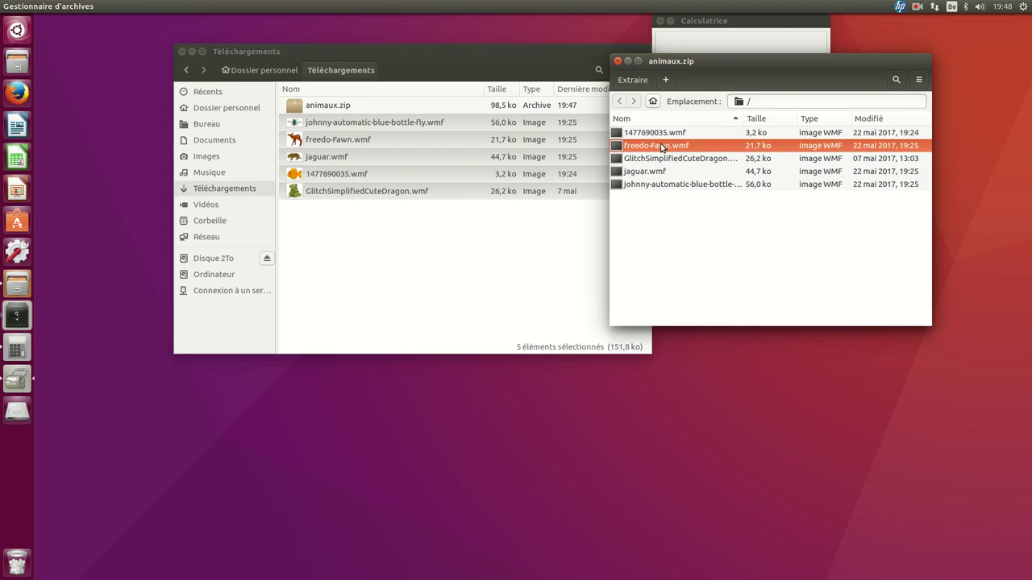
double_click(661, 146)
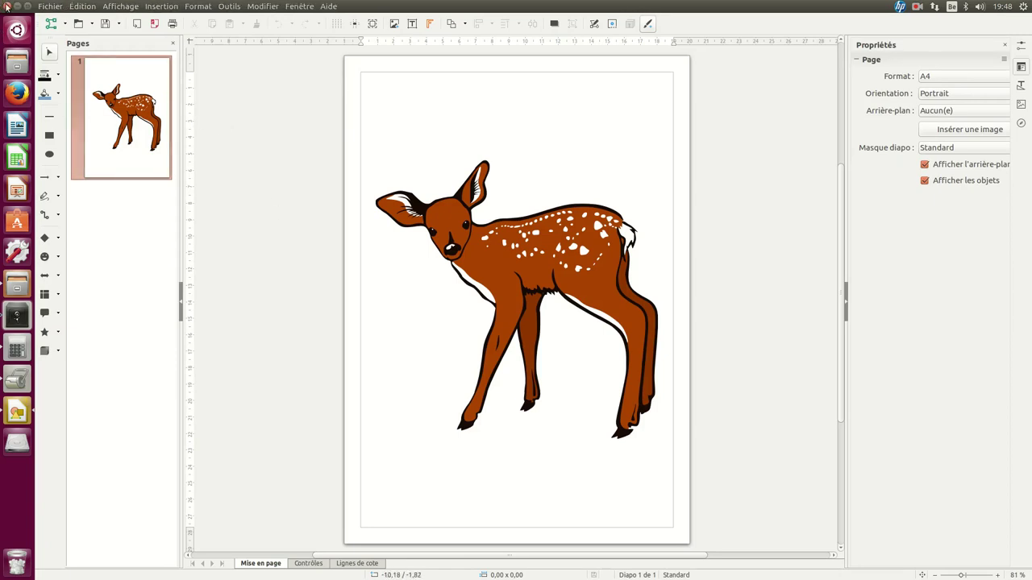
click(5, 5)
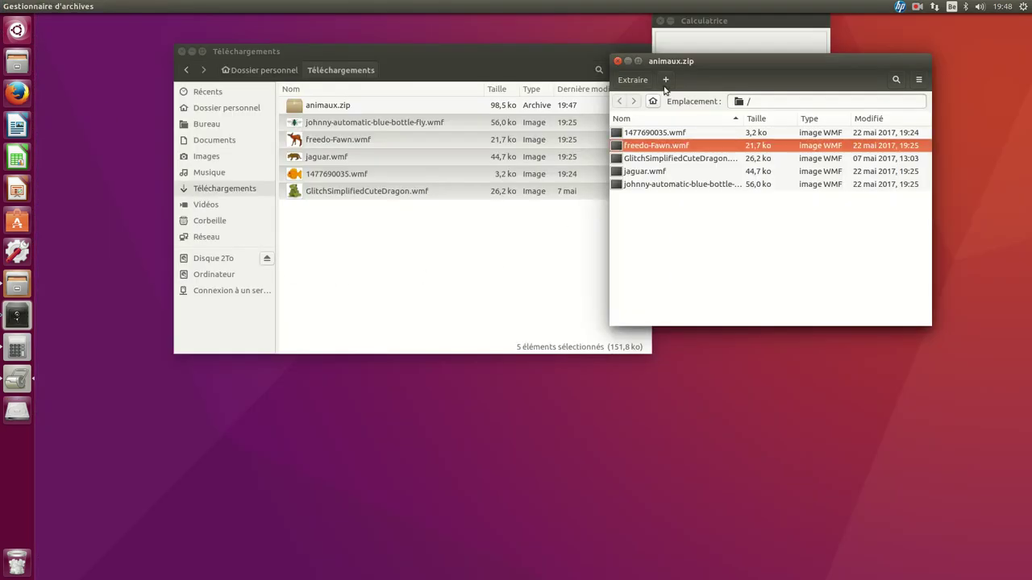
click(618, 61)
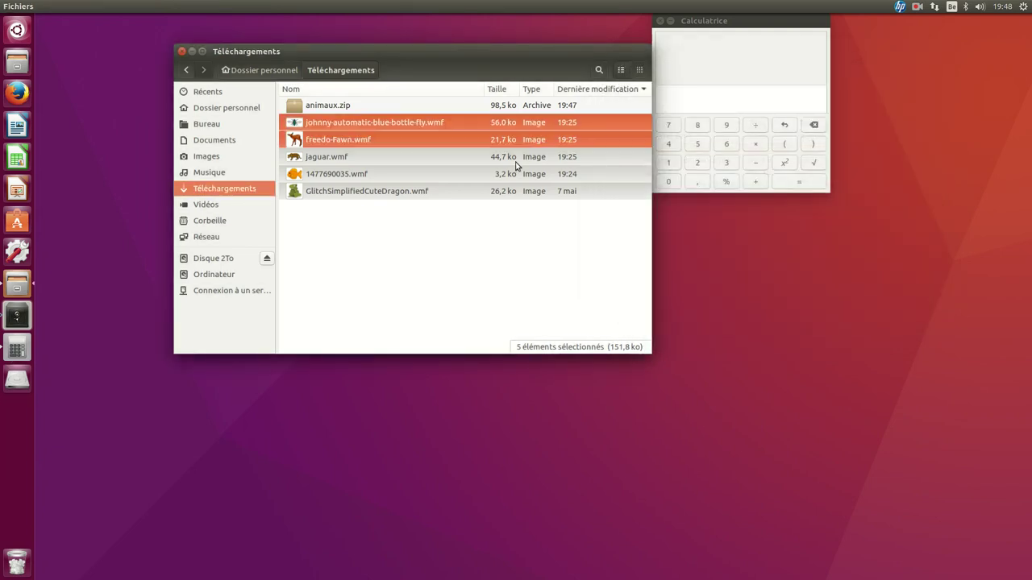
click(379, 310)
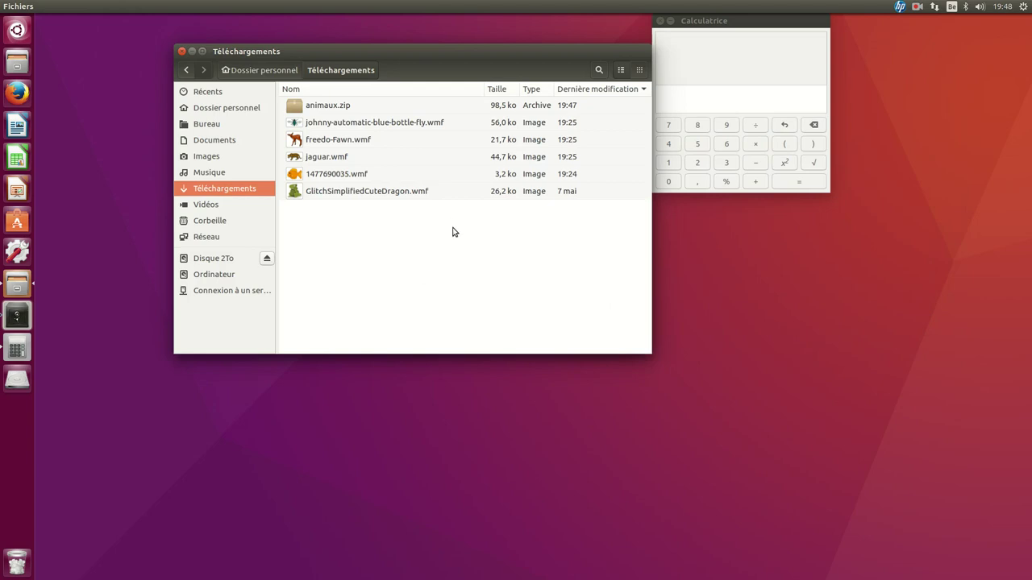
Step: Place the Calculator beside the file window and add up the five image sizes: 56+21,7+44,7+3,2+26,2
drag(562, 53, 532, 36)
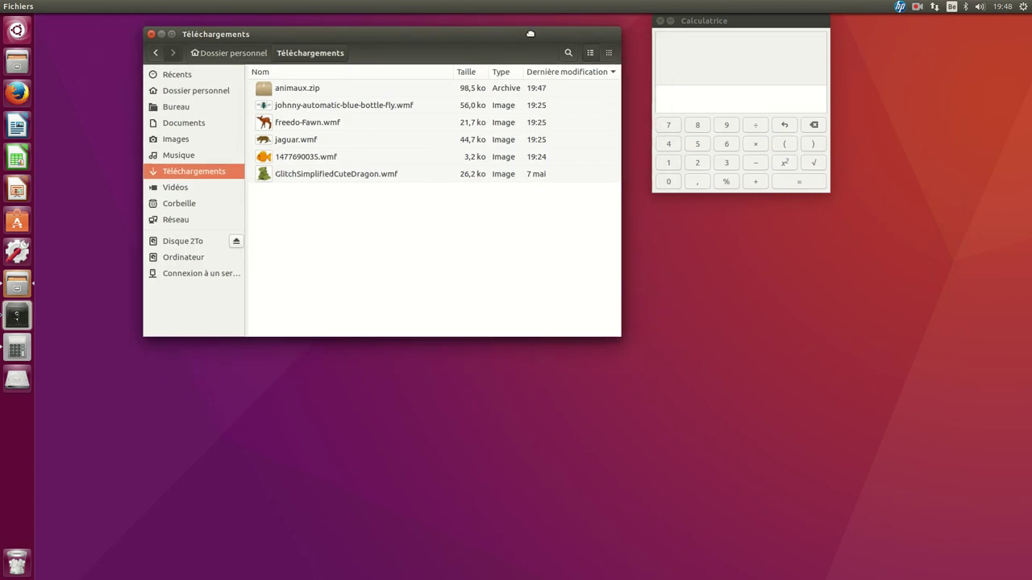
drag(745, 21, 741, 85)
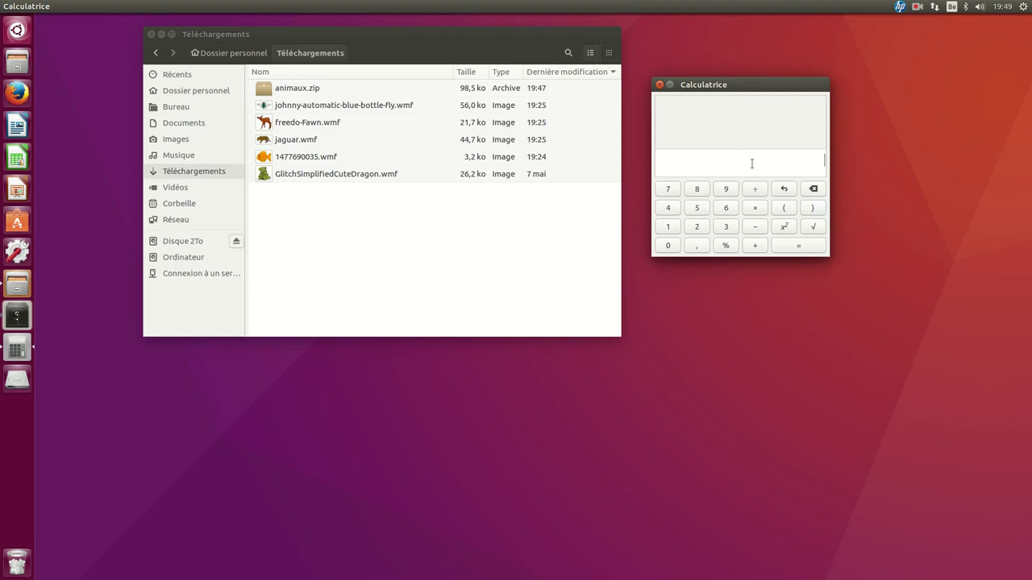
text(56+21,7+44,7+3,2+26,2)
key(Return)
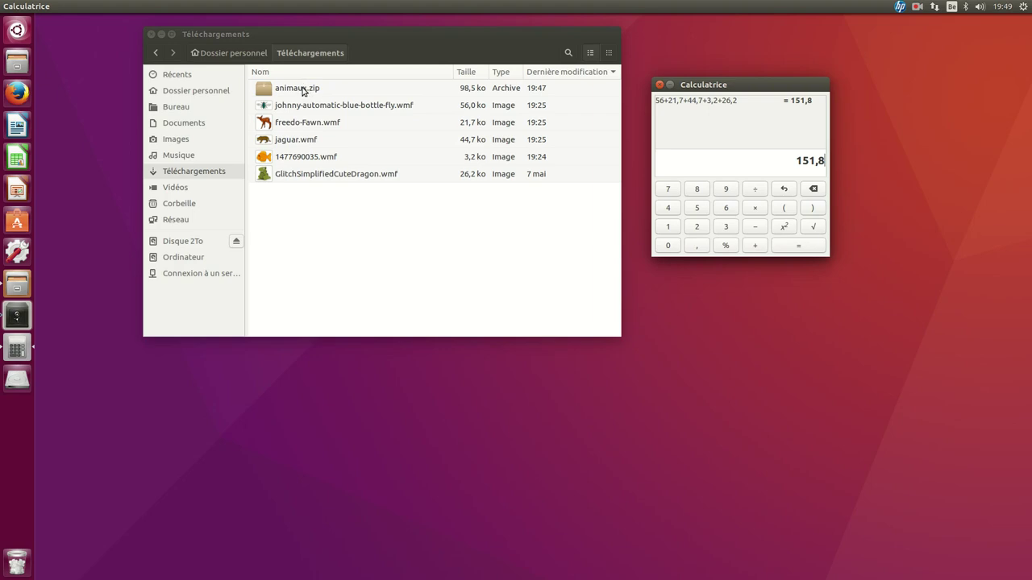
Step: Compress the same five WMF images into a .7z archive named animaux and dismiss the completion message
click(360, 107)
shift+click(330, 179)
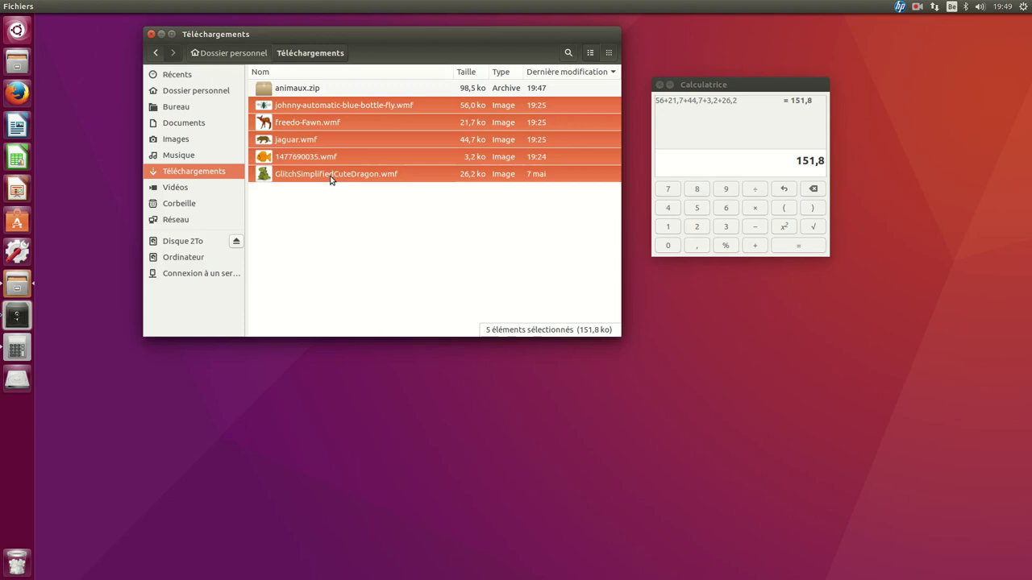
right_click(353, 141)
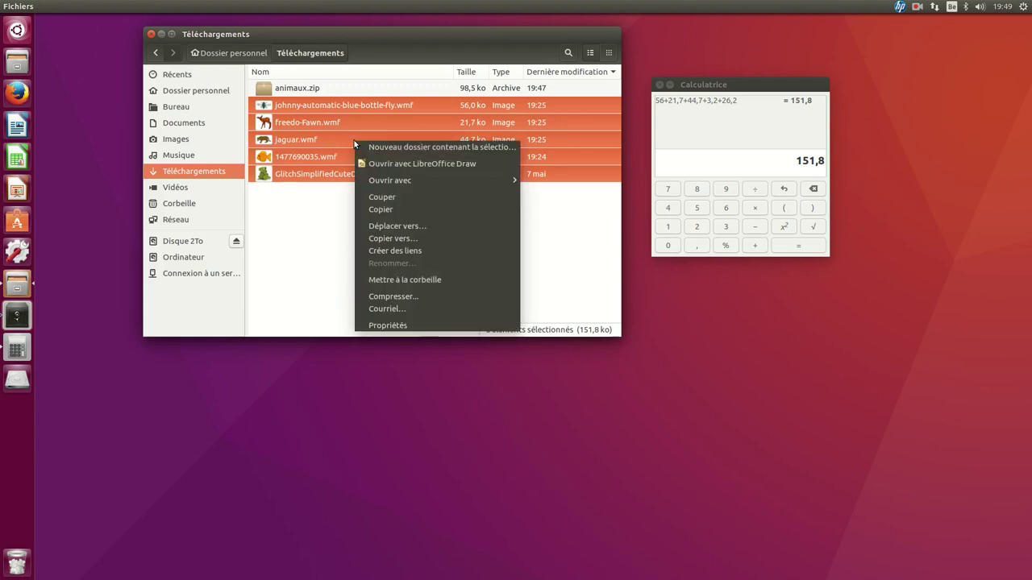
click(395, 297)
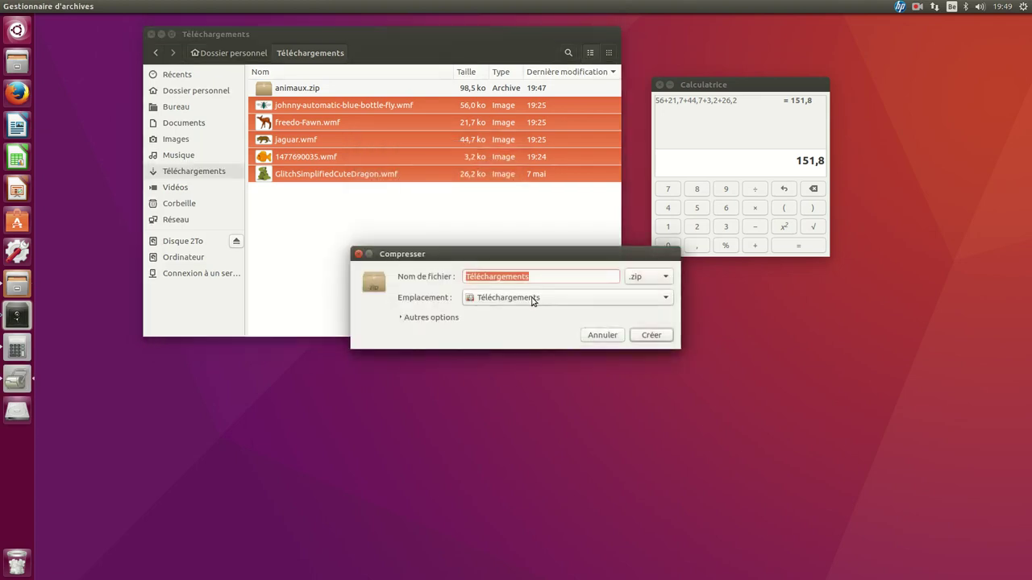
drag(620, 256, 552, 233)
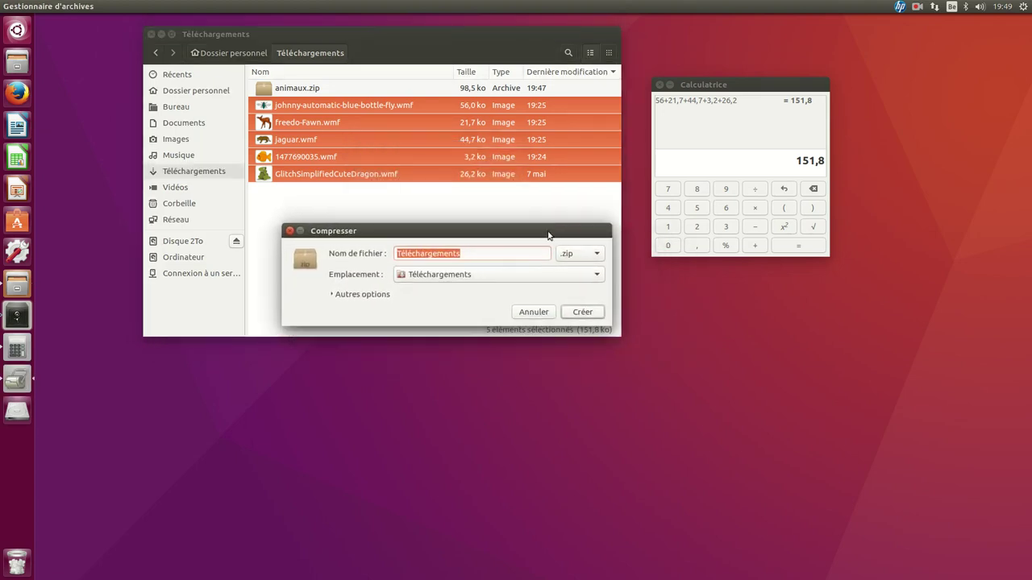
click(596, 255)
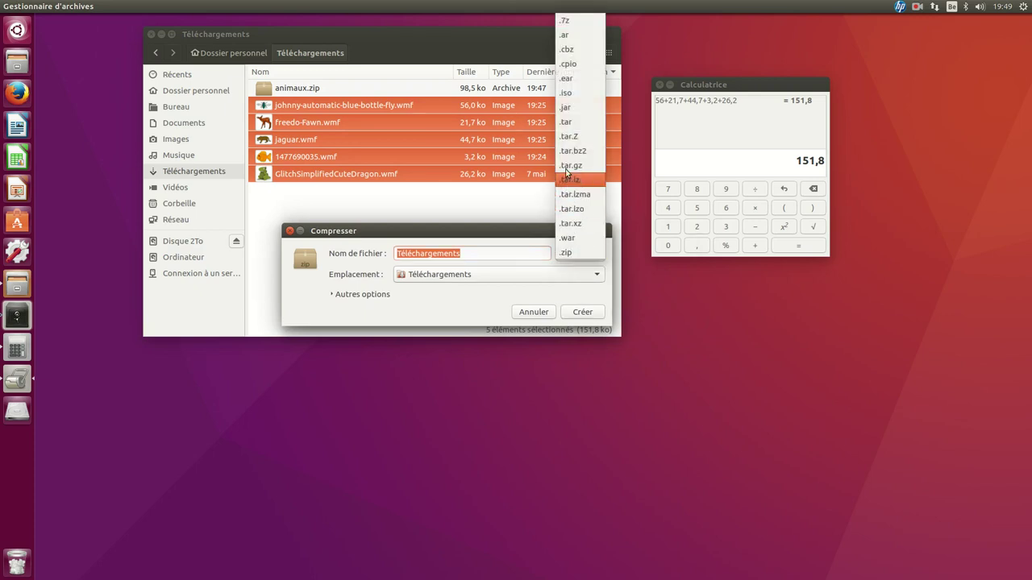
click(580, 21)
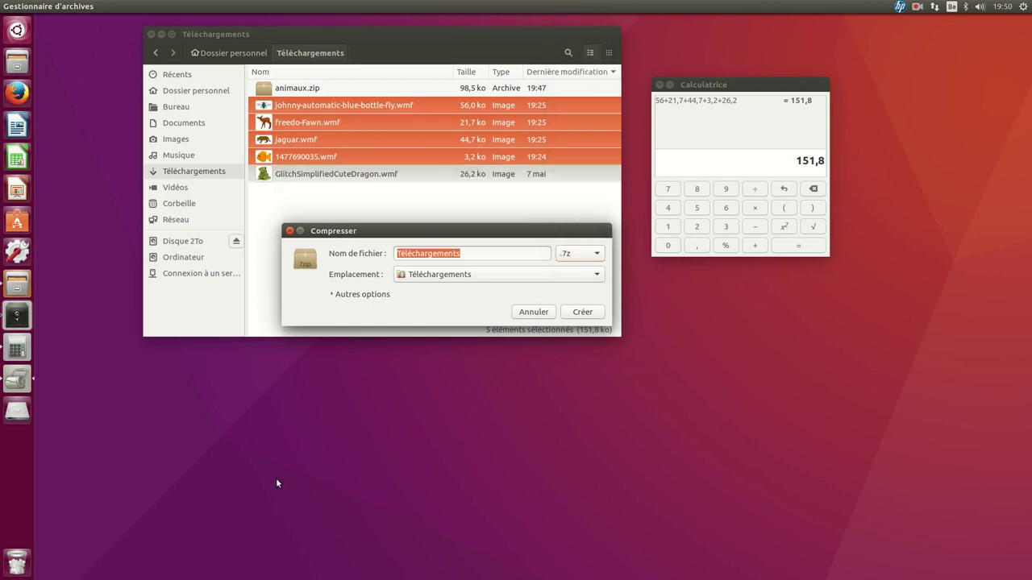
click(483, 256)
double_click(483, 256)
text(animaux)
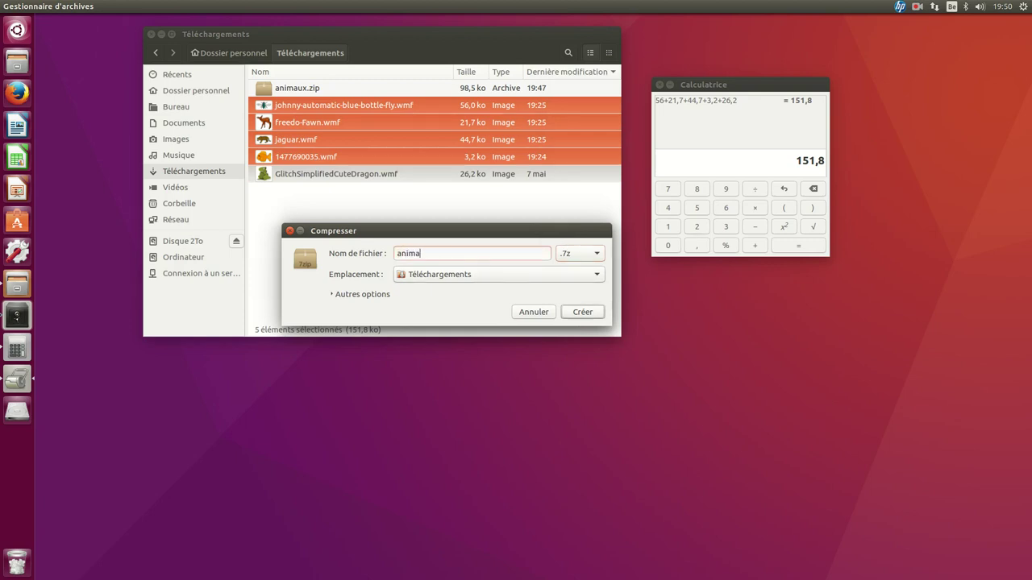
click(588, 313)
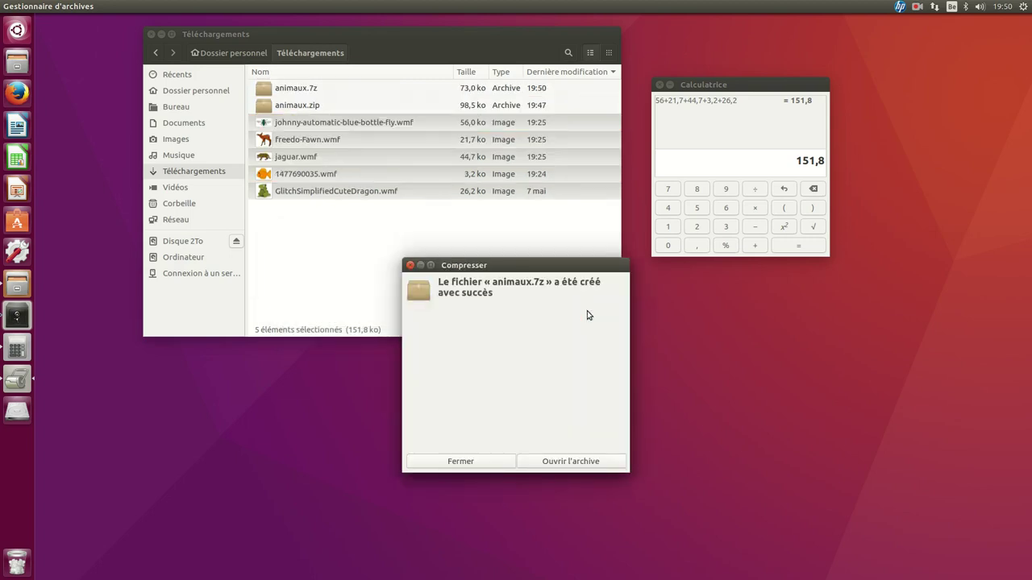
key(Escape)
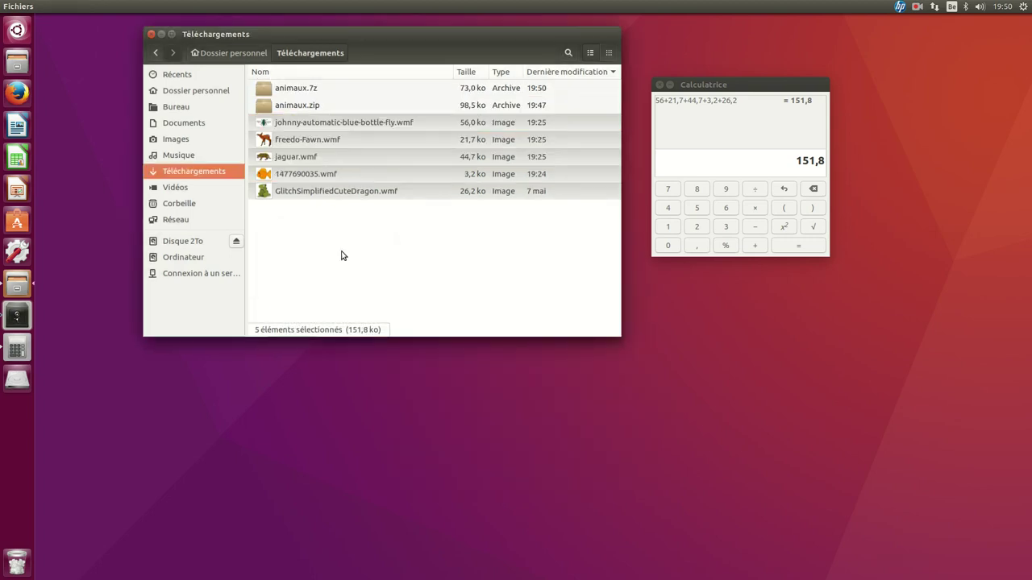
Step: Select animaux.7z and animaux.zip in turn to compare the sizes of the two archives
click(422, 88)
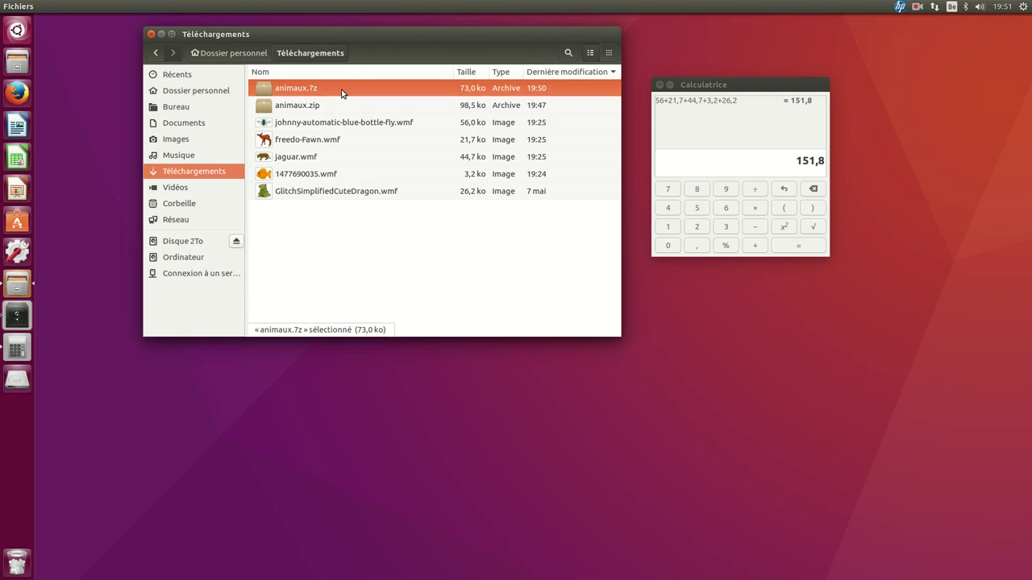
click(312, 106)
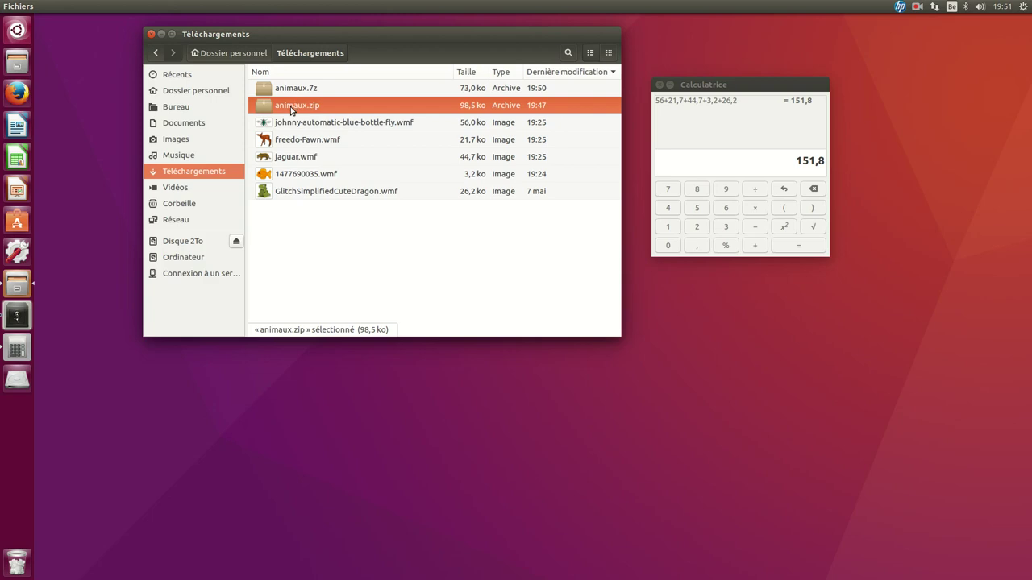
click(353, 214)
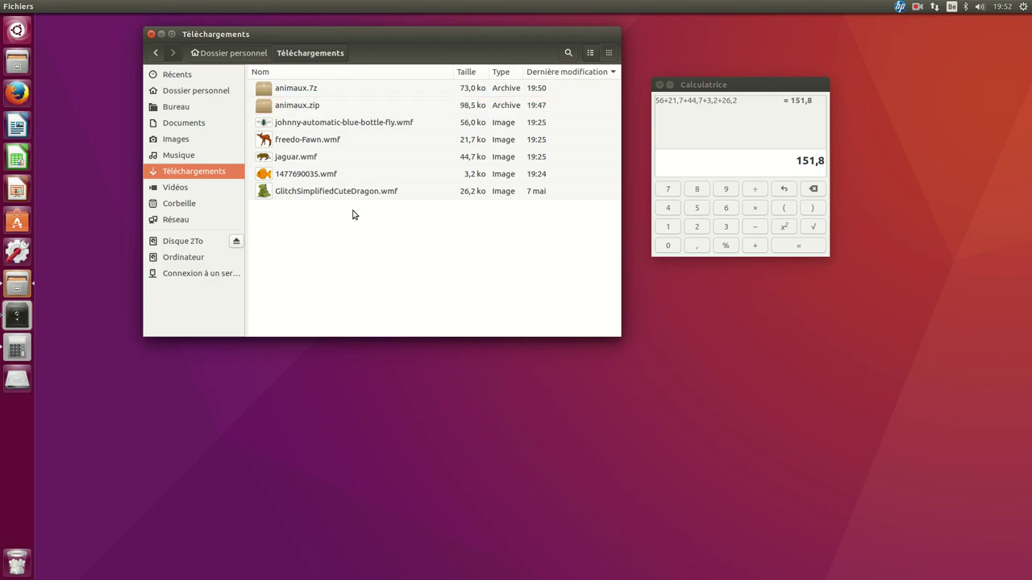
click(338, 107)
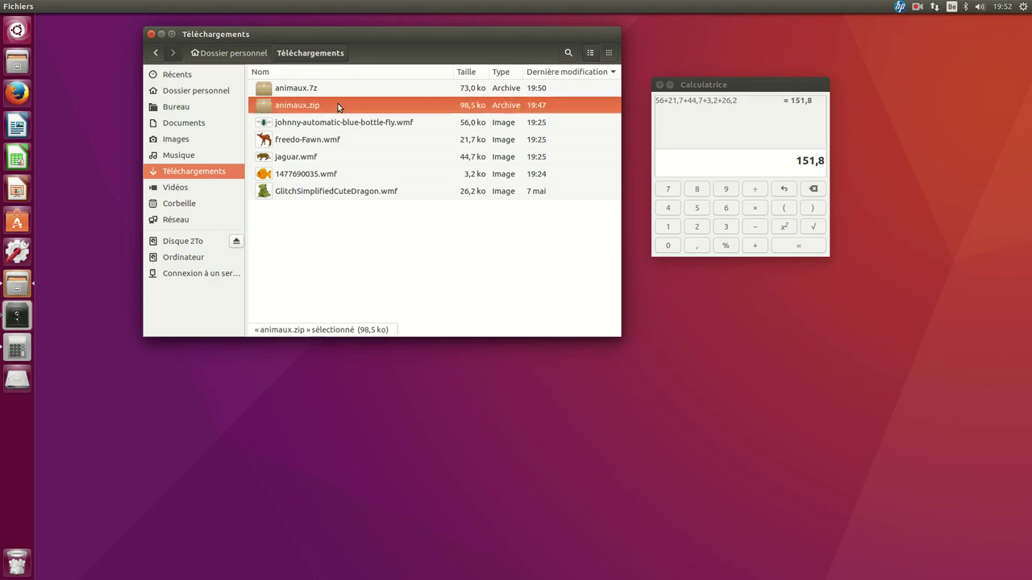